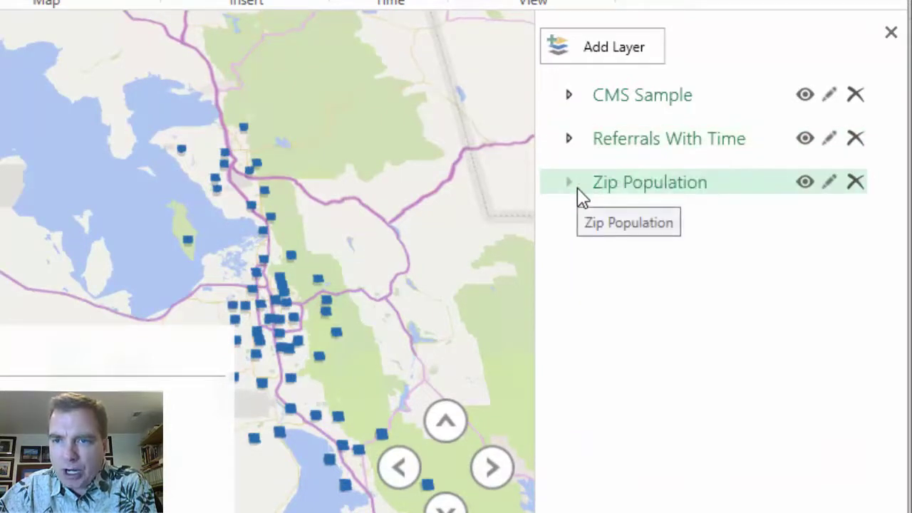
# Step: Hide the CMS Sample layer, close the Tour Editor, and expand Referrals With Time
pyautogui.click(806, 99)
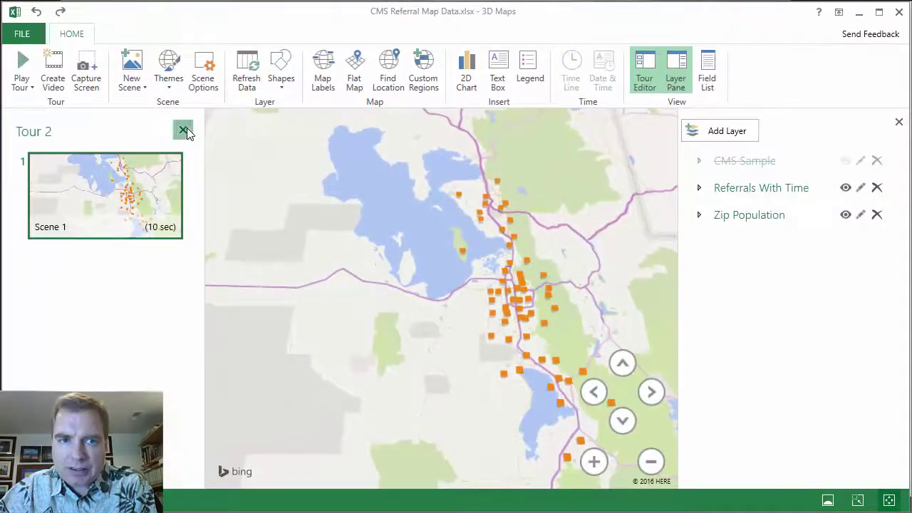
pyautogui.click(184, 131)
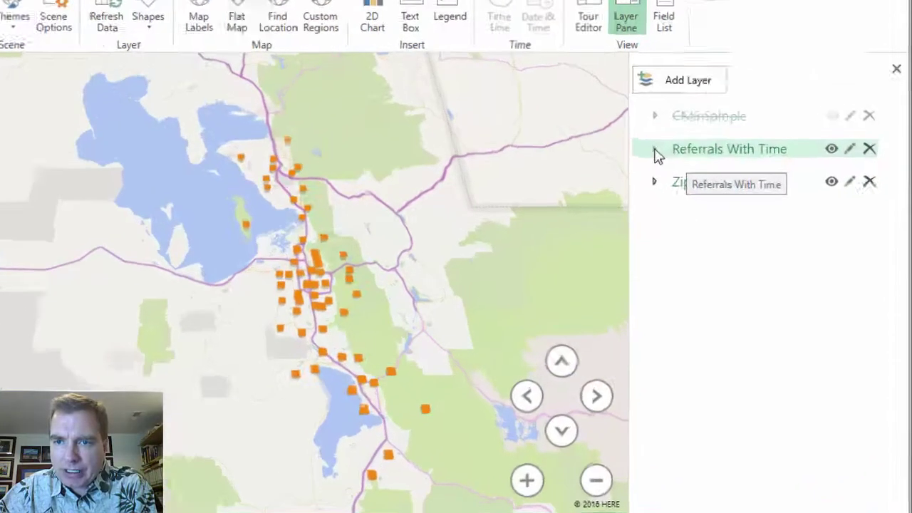
pyautogui.click(699, 188)
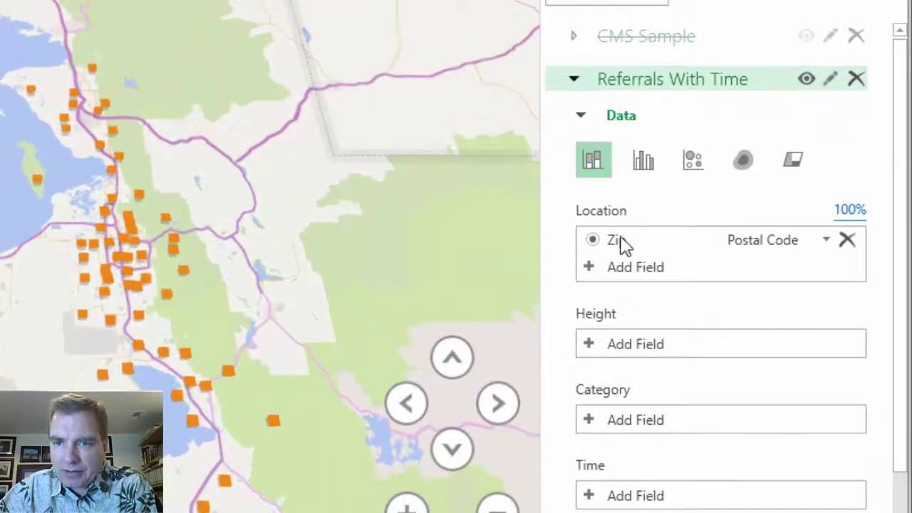
# Step: Size the Referrals With Time columns by Referral (Sum), tilt the map, and collapse the layer
pyautogui.click(676, 344)
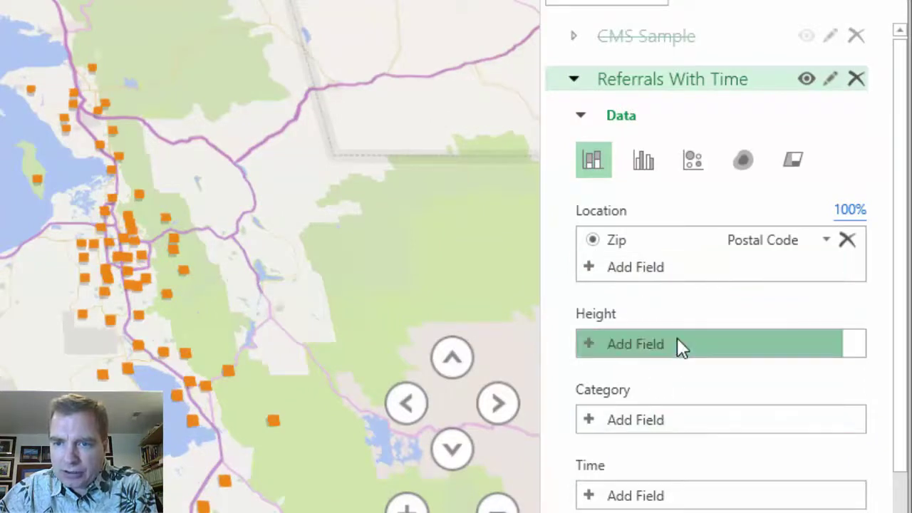
pyautogui.click(648, 474)
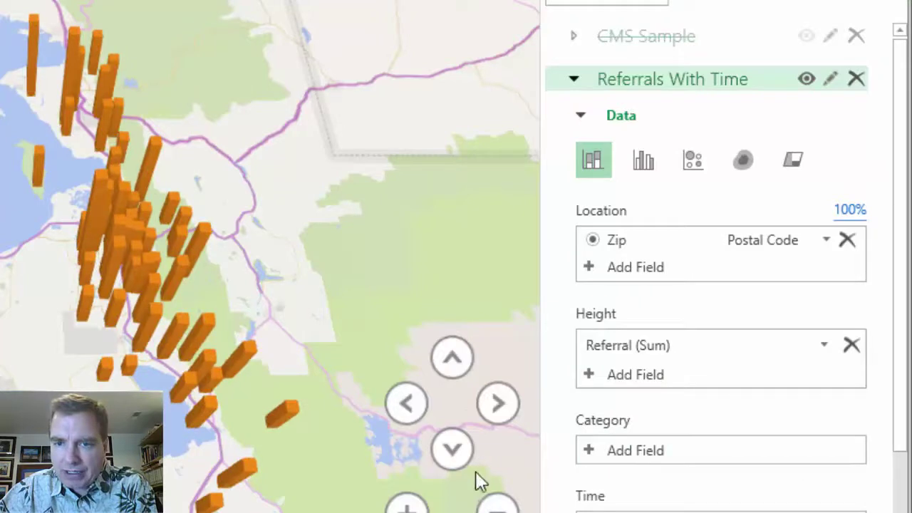
pyautogui.click(453, 358)
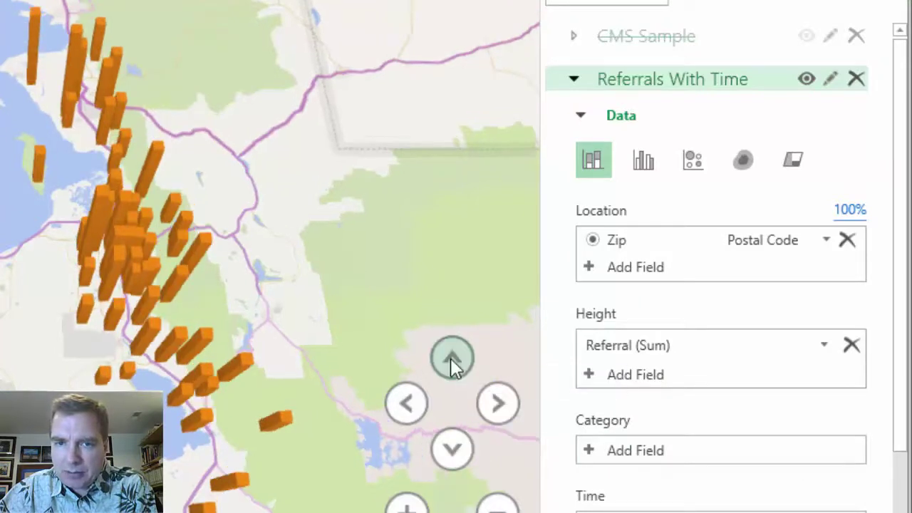
pyautogui.click(452, 447)
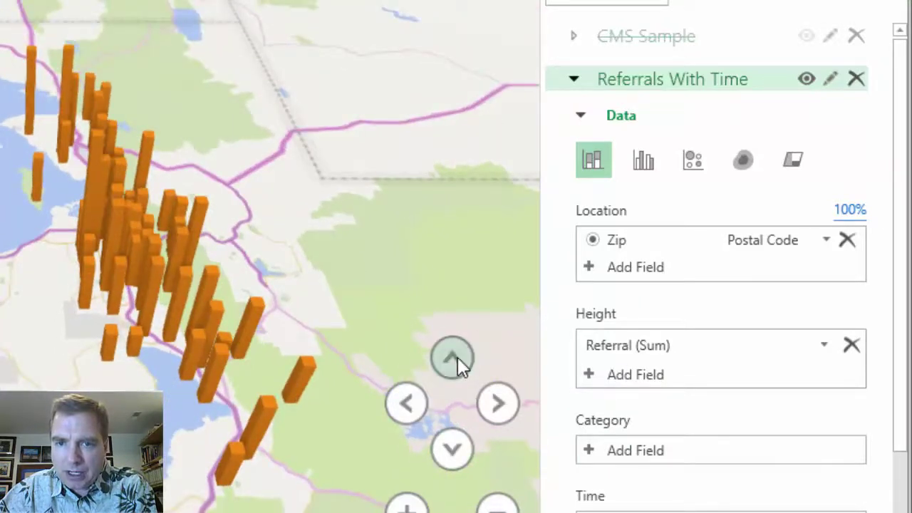
pyautogui.click(455, 357)
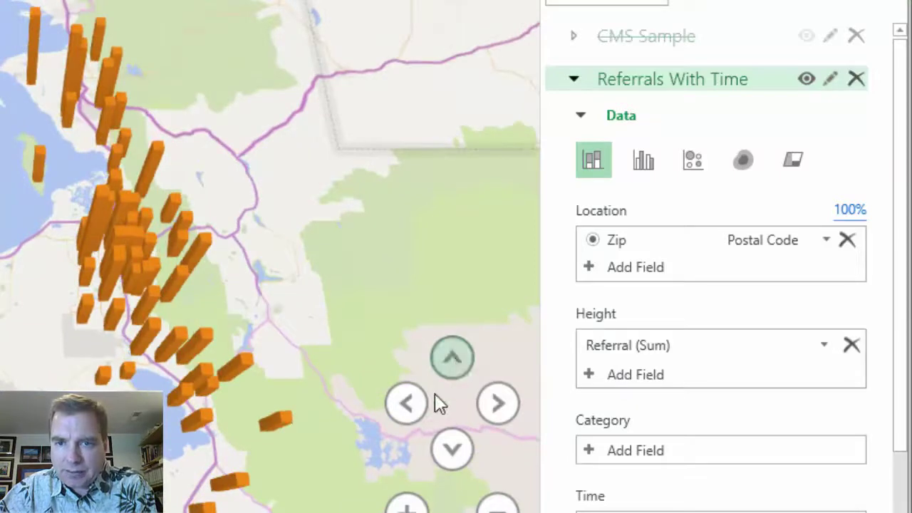
pyautogui.click(452, 360)
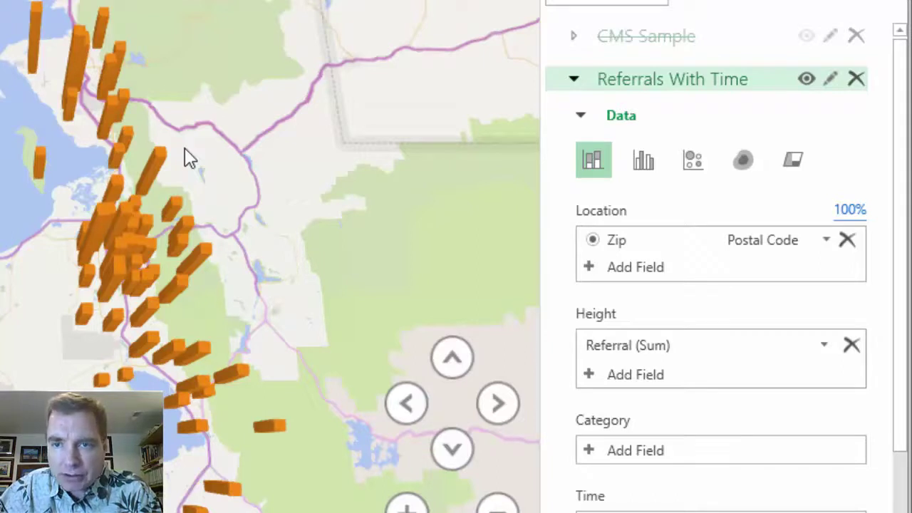
pyautogui.click(574, 80)
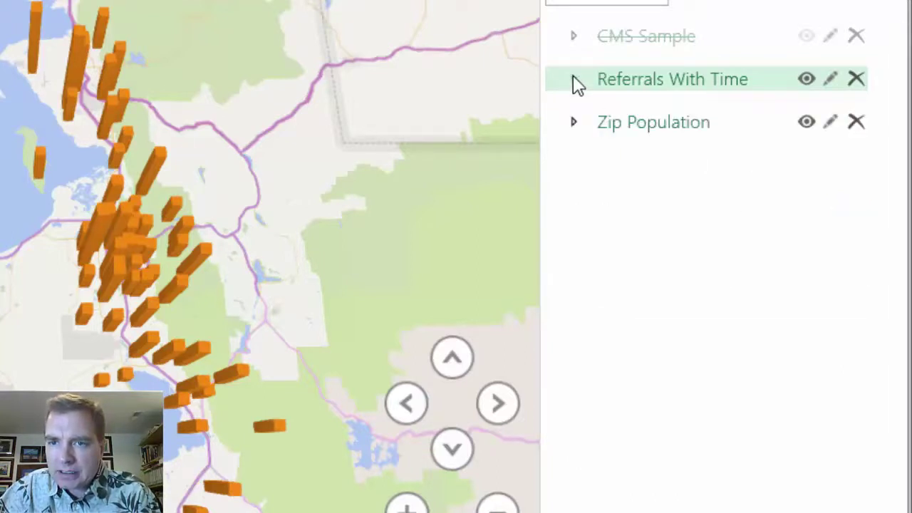
# Step: Draw the Zip Population layer as Region shapes shaded by Population (Sum)
pyautogui.click(574, 123)
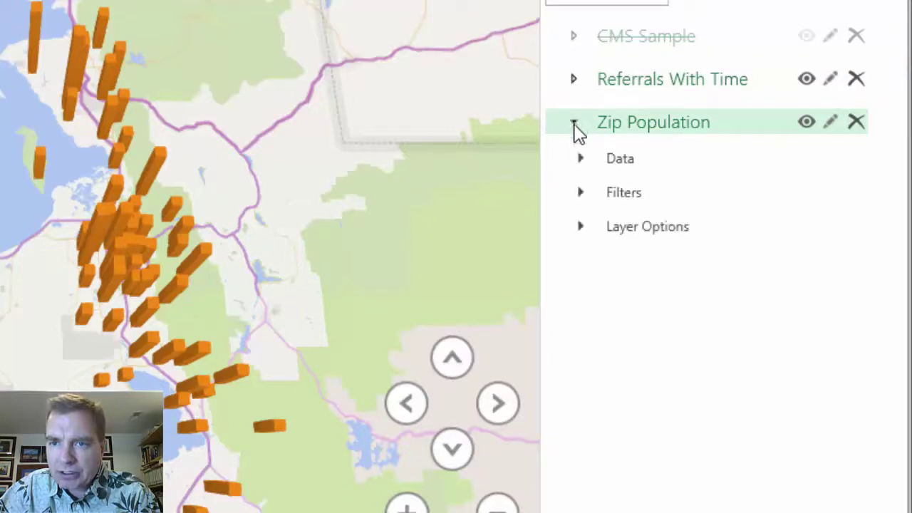
pyautogui.click(587, 161)
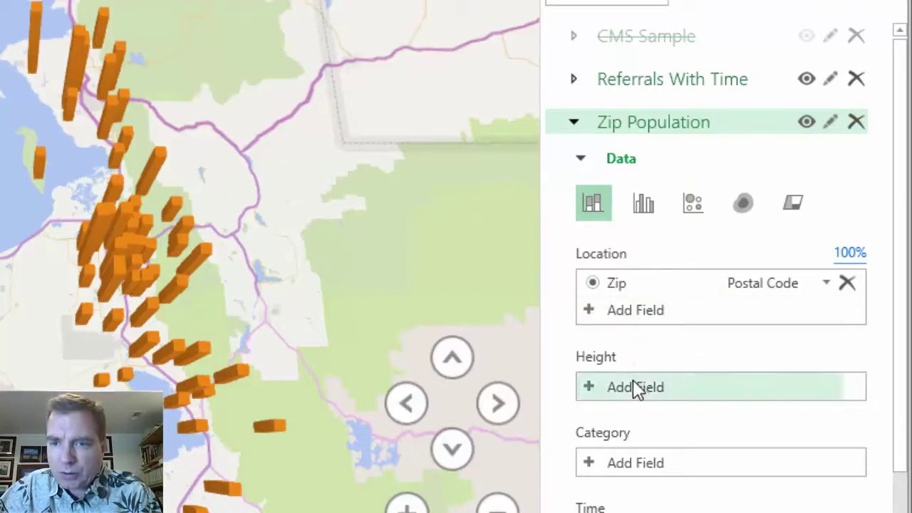
pyautogui.click(791, 208)
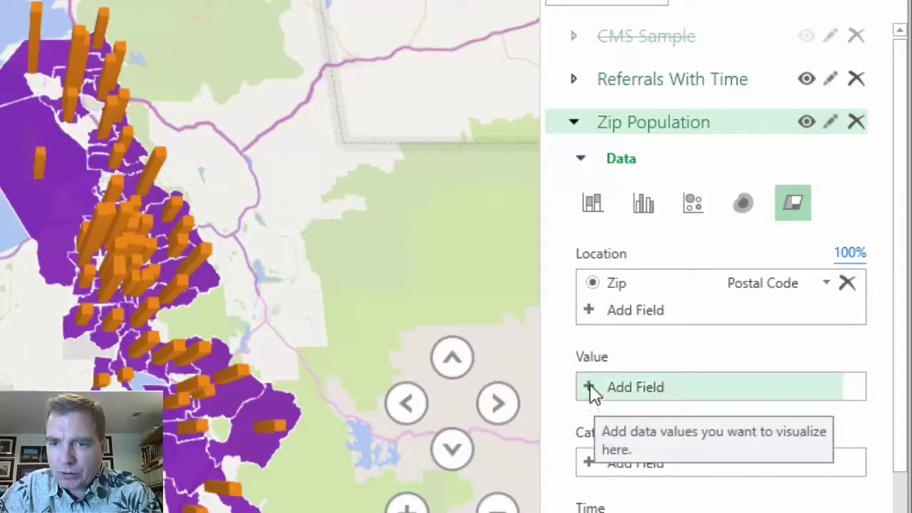
pyautogui.click(592, 389)
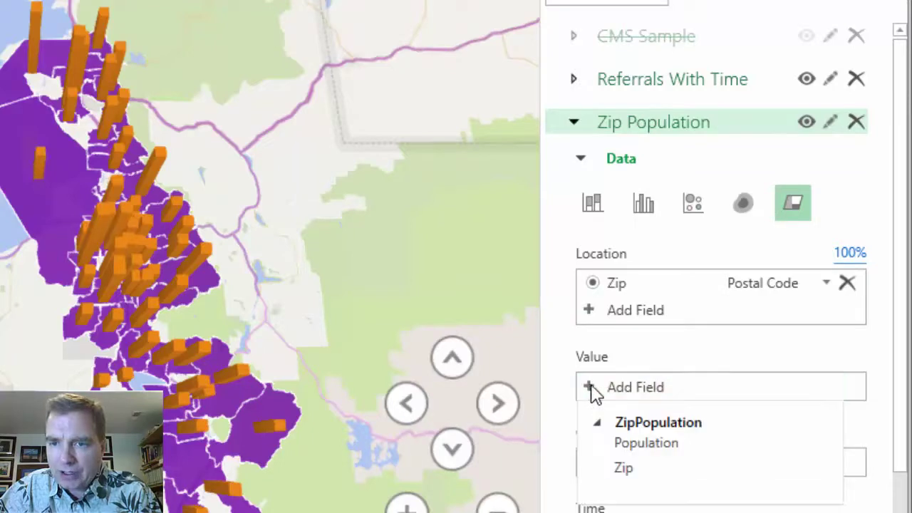
pyautogui.click(626, 443)
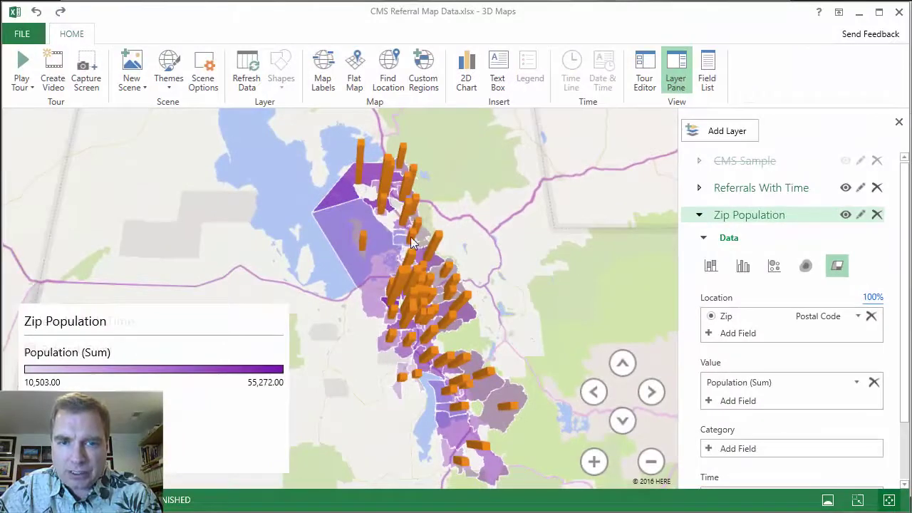
pyautogui.moveTo(372, 202)
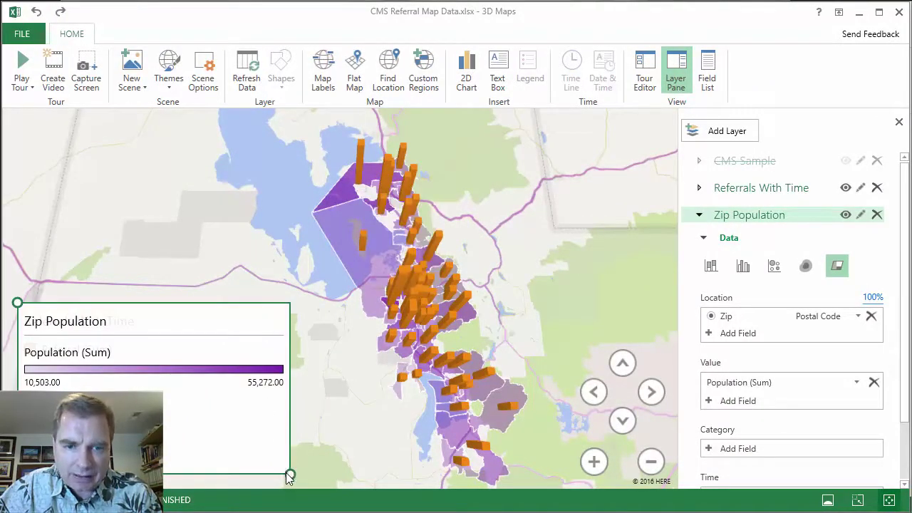
pyautogui.moveTo(290, 474); pyautogui.dragTo(240, 402)
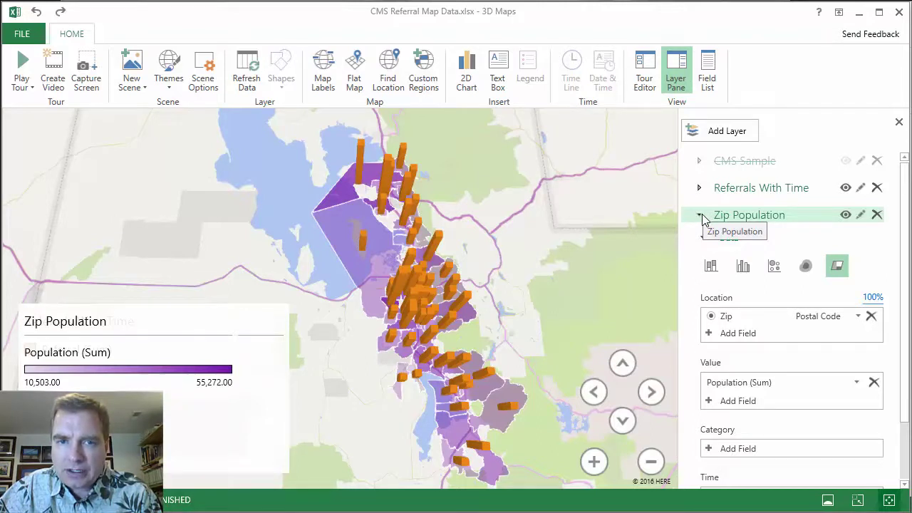
pyautogui.click(700, 216)
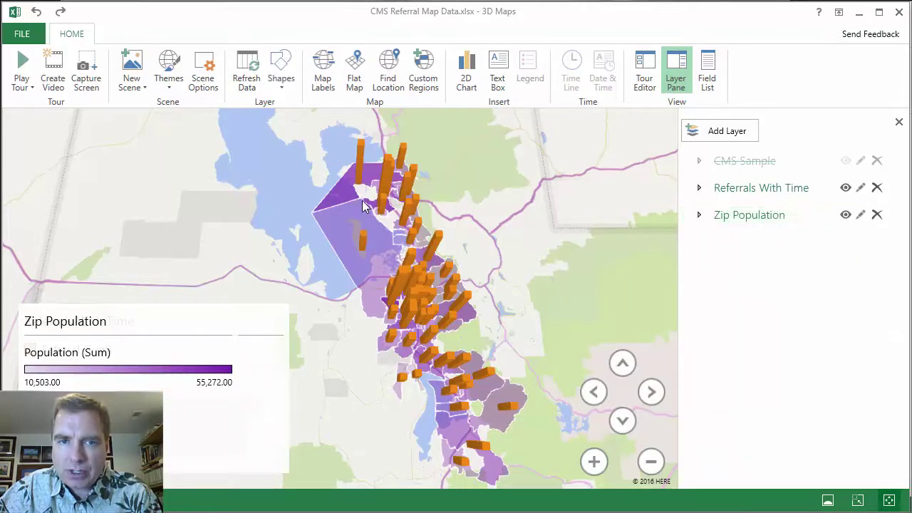
pyautogui.moveTo(349, 185)
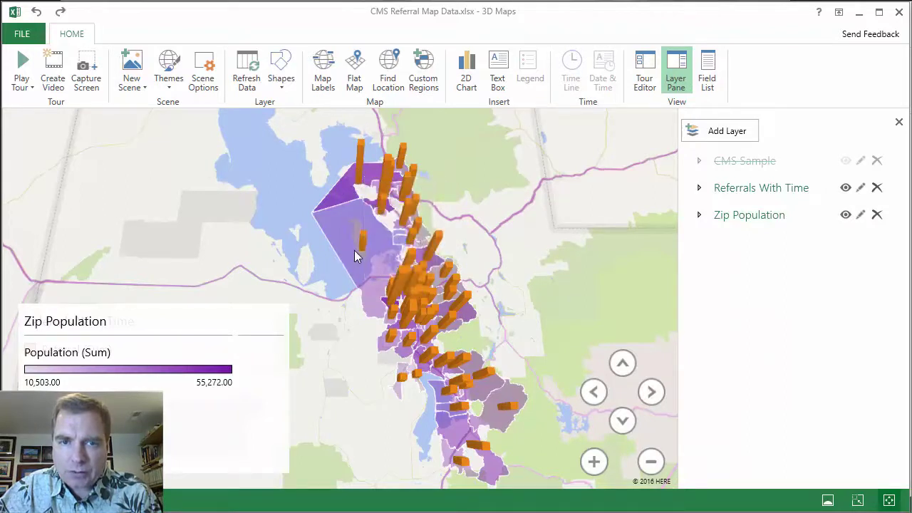
pyautogui.moveTo(357, 248)
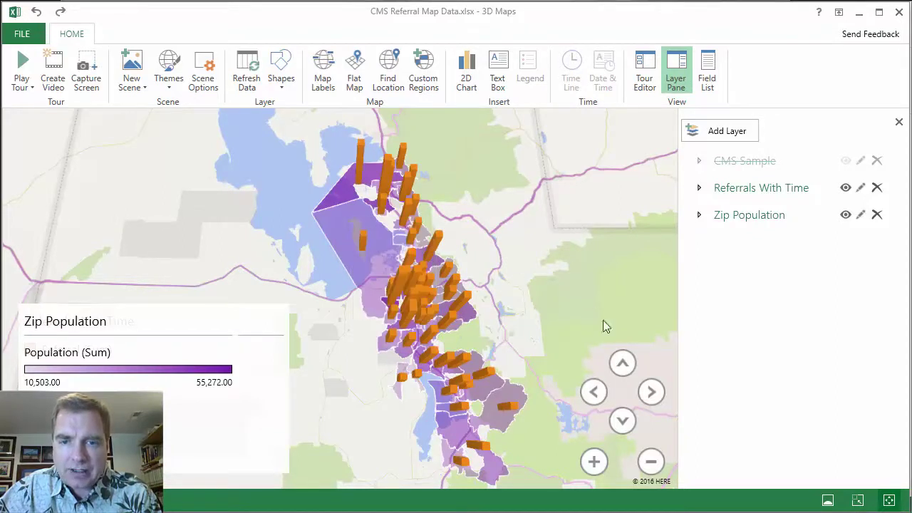
pyautogui.click(597, 460)
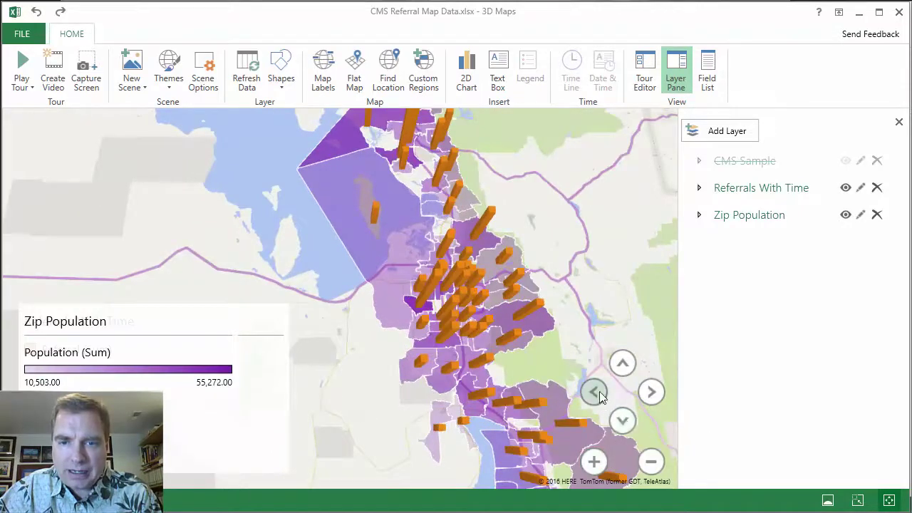
pyautogui.click(623, 422)
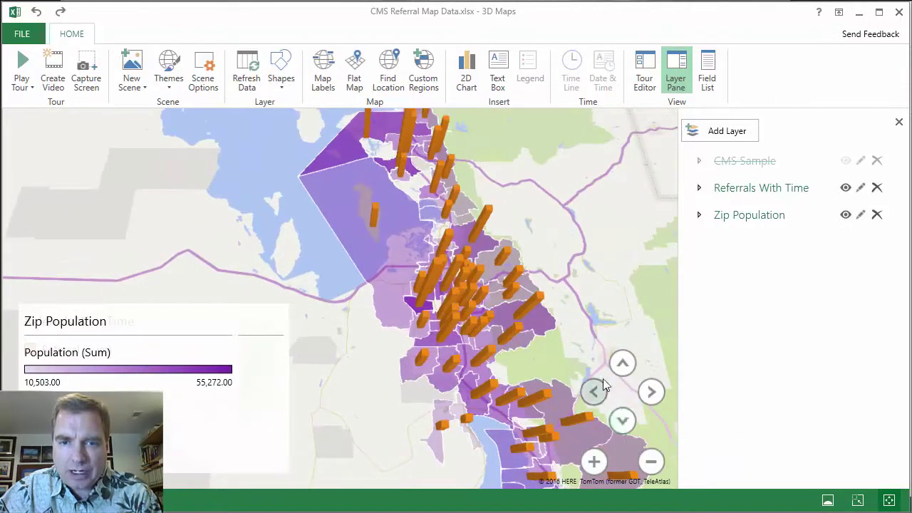
pyautogui.moveTo(586, 313); pyautogui.dragTo(500, 262)
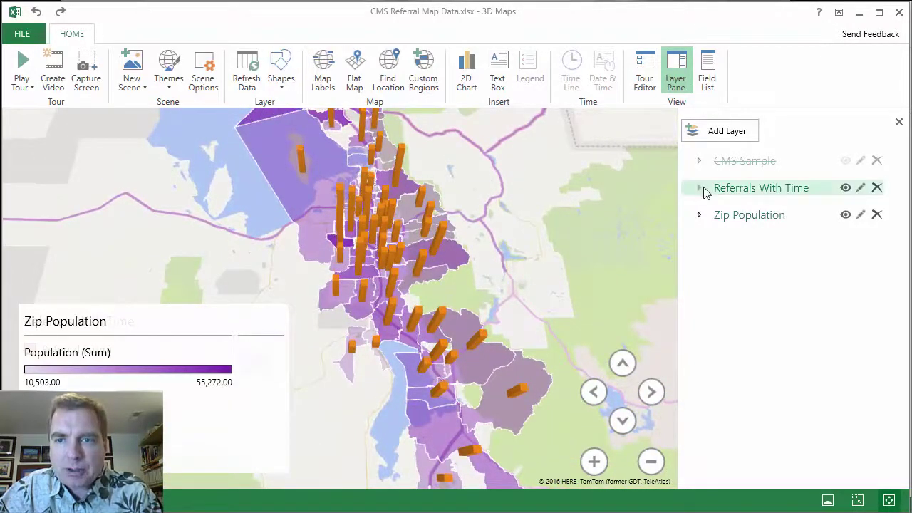
pyautogui.moveTo(703, 189); pyautogui.dragTo(704, 223)
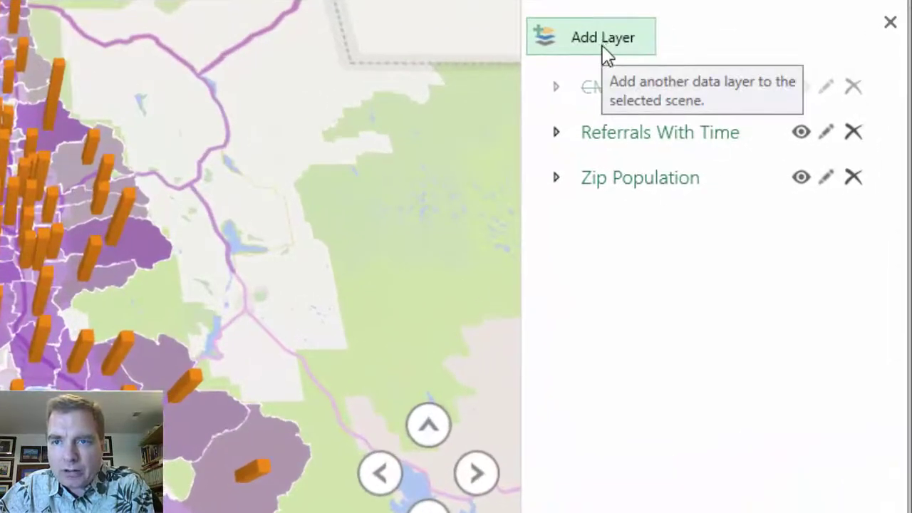
# Step: Add Layer 4, rename it Test, and browse its Location field list
pyautogui.click(603, 39)
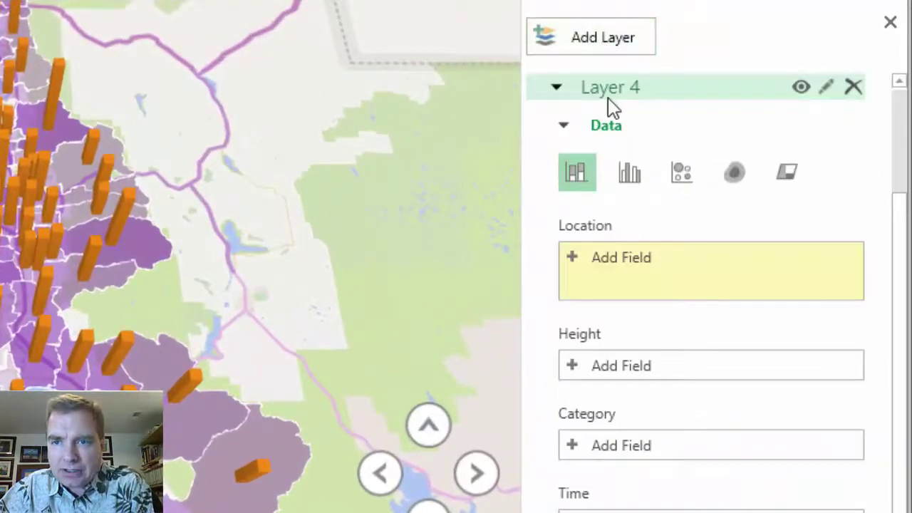
pyautogui.click(825, 88)
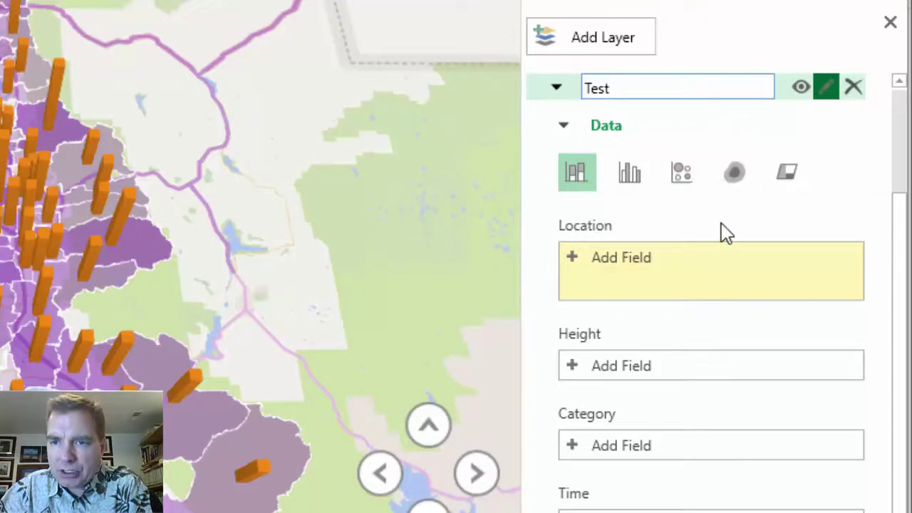
pyautogui.click(579, 259)
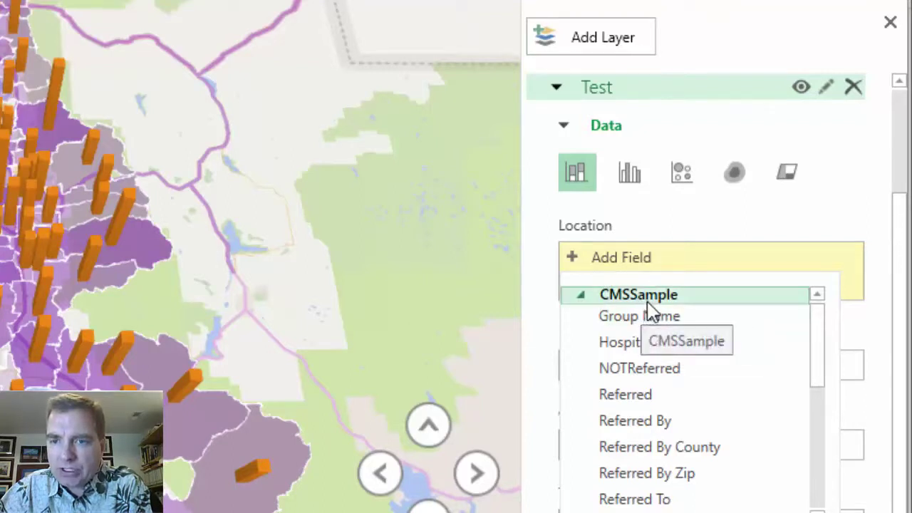
pyautogui.scroll(-3, 816, 358)
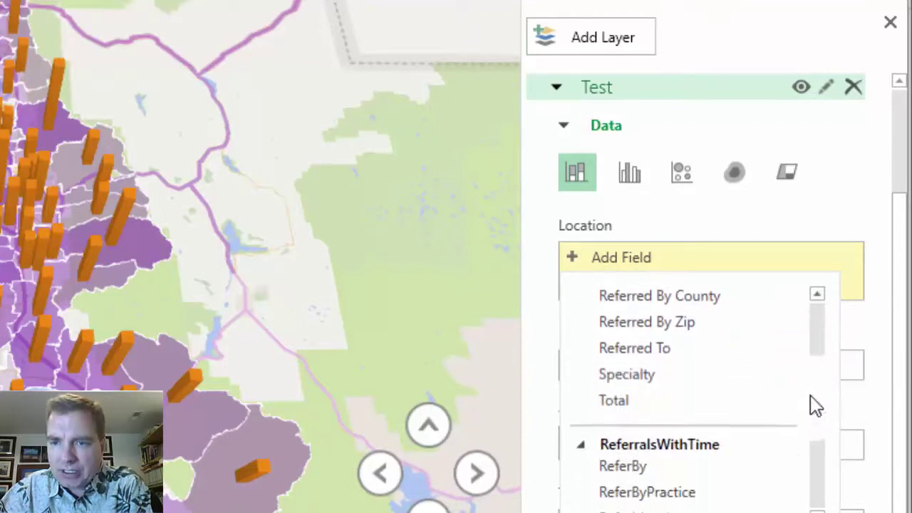
pyautogui.scroll(-3, 811, 427)
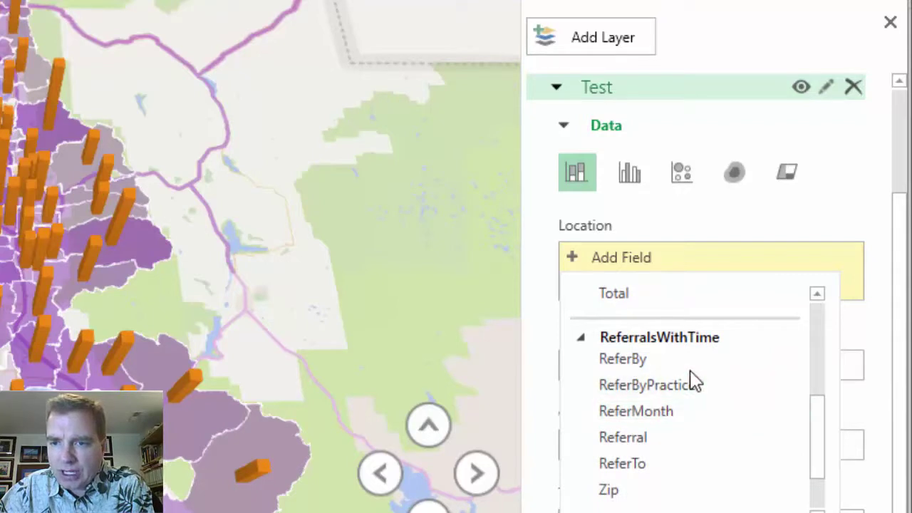
pyautogui.scroll(-1, 815, 473)
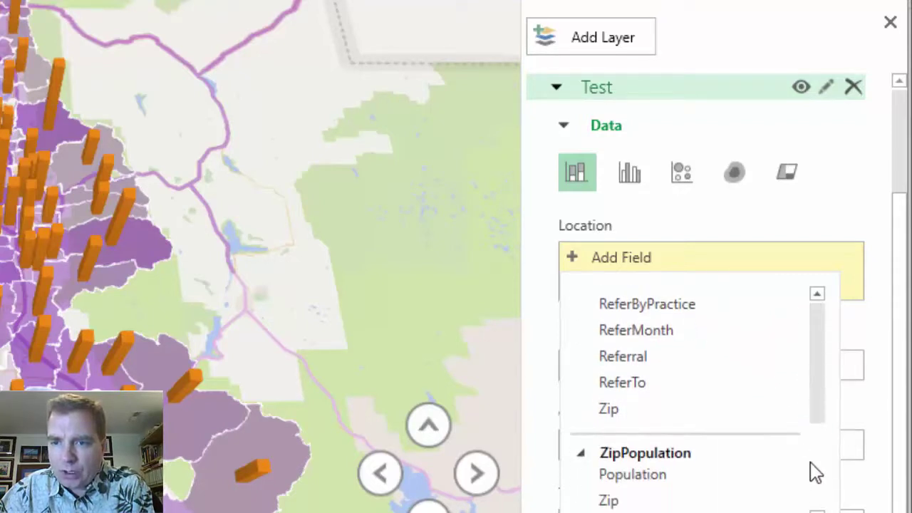
pyautogui.moveTo(822, 452); pyautogui.dragTo(817, 330)
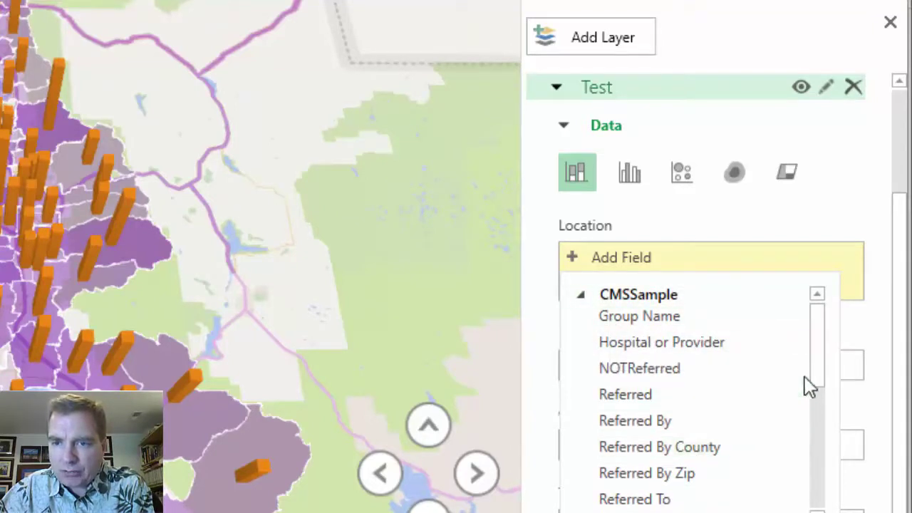
pyautogui.moveTo(804, 376); pyautogui.dragTo(813, 360)
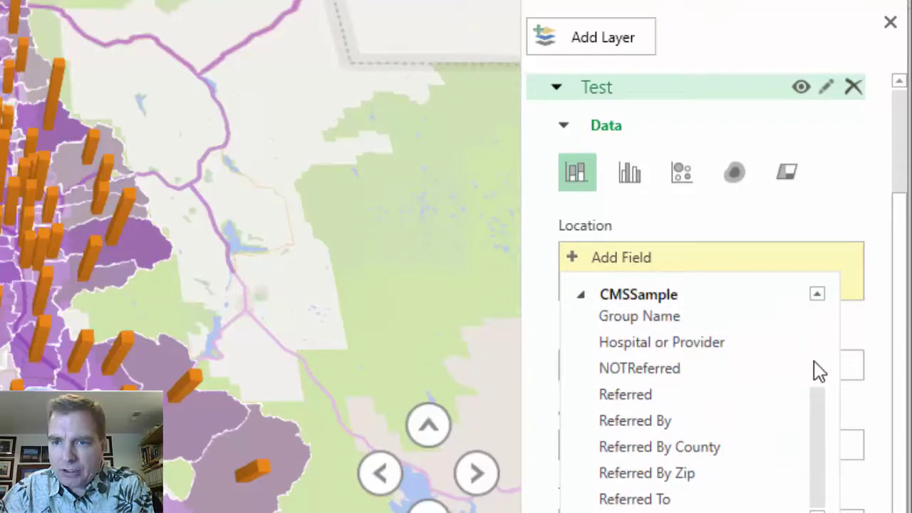
# Step: Locate Test by Referred By Zip with heights from Referred (Sum), viewing the Utah columns
pyautogui.click(654, 473)
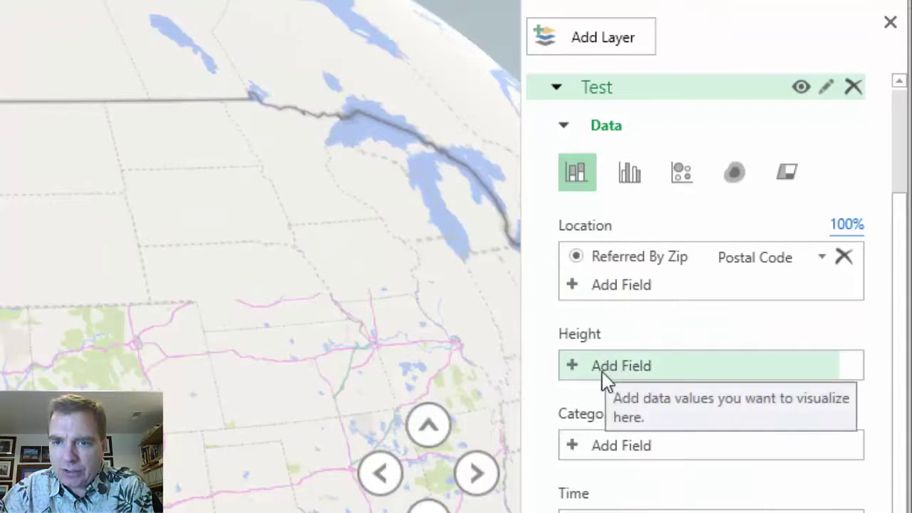
pyautogui.click(575, 364)
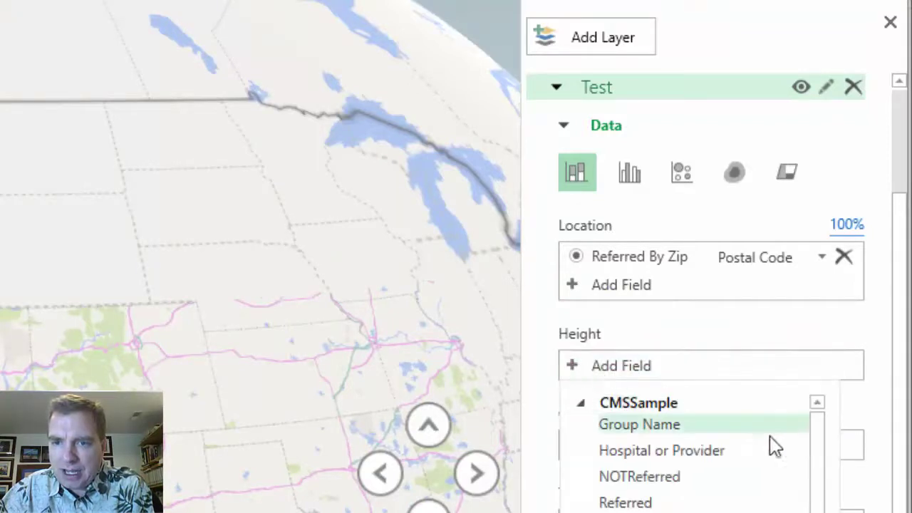
pyautogui.click(650, 503)
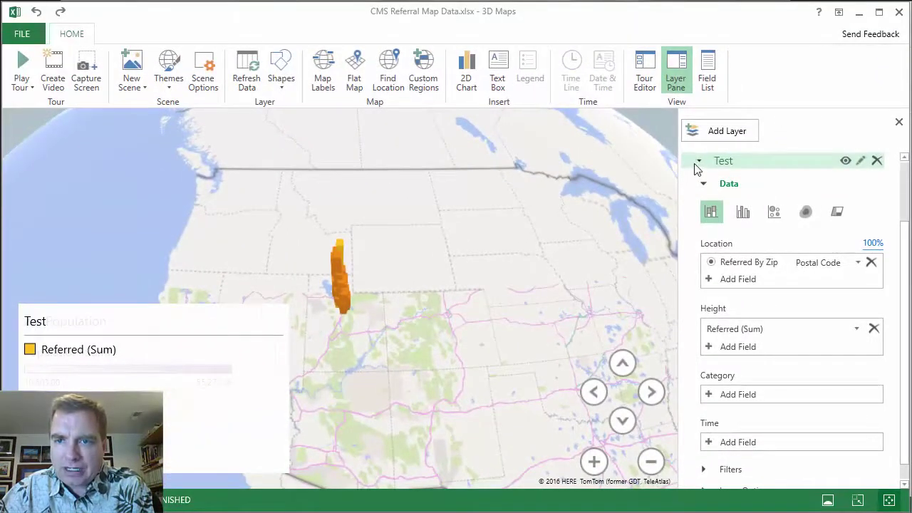
pyautogui.click(698, 161)
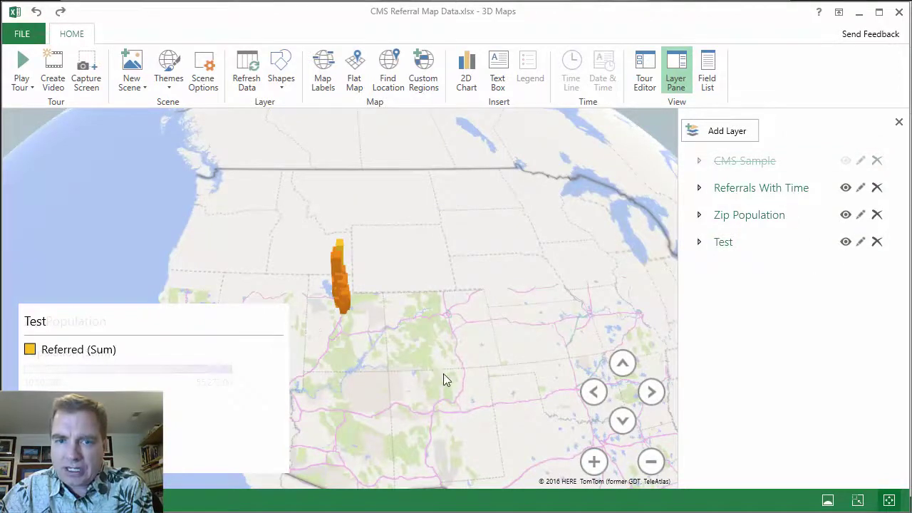
pyautogui.click(593, 462)
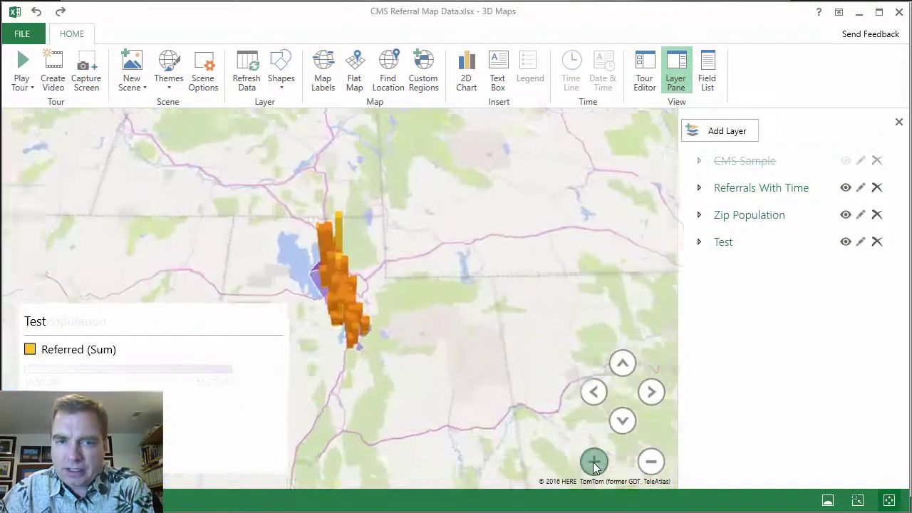
pyautogui.moveTo(475, 364); pyautogui.dragTo(522, 318)
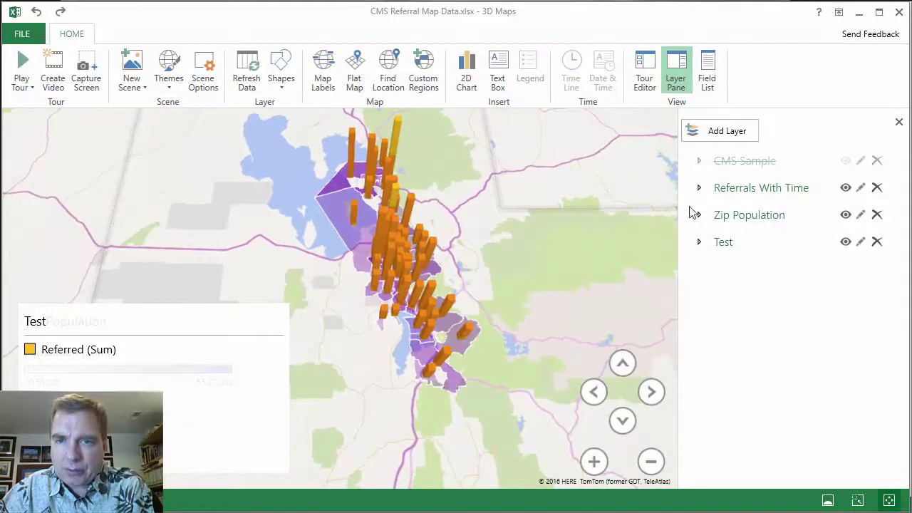
pyautogui.click(699, 242)
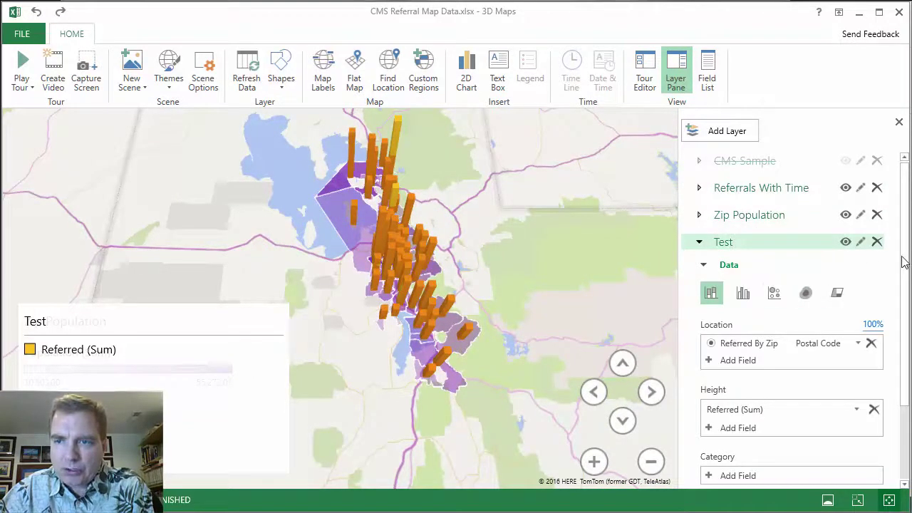
# Step: Set the Test layer's column colour to green under Layer Options
pyautogui.scroll(-2, 903, 263)
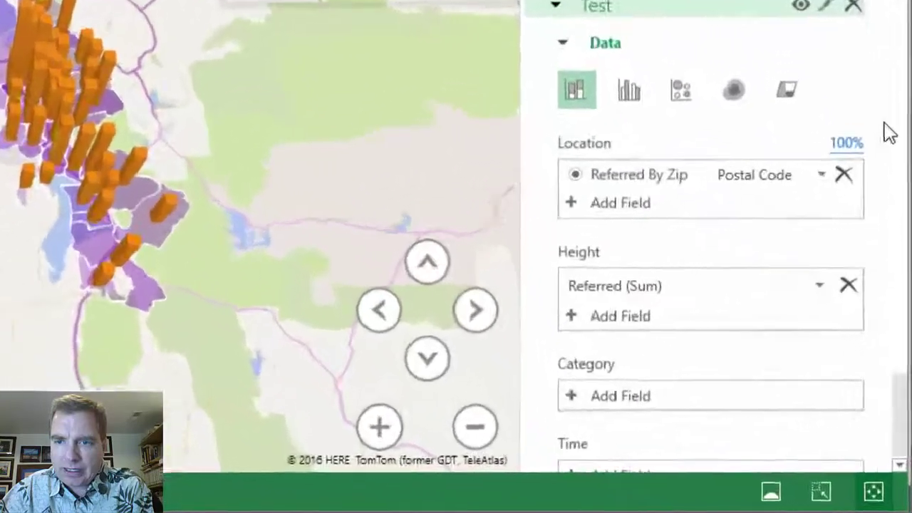
pyautogui.click(570, 43)
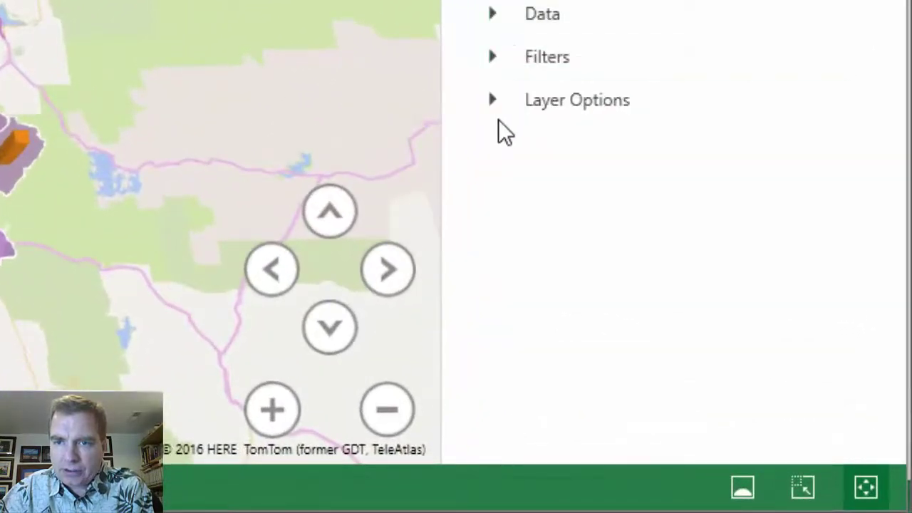
pyautogui.click(493, 100)
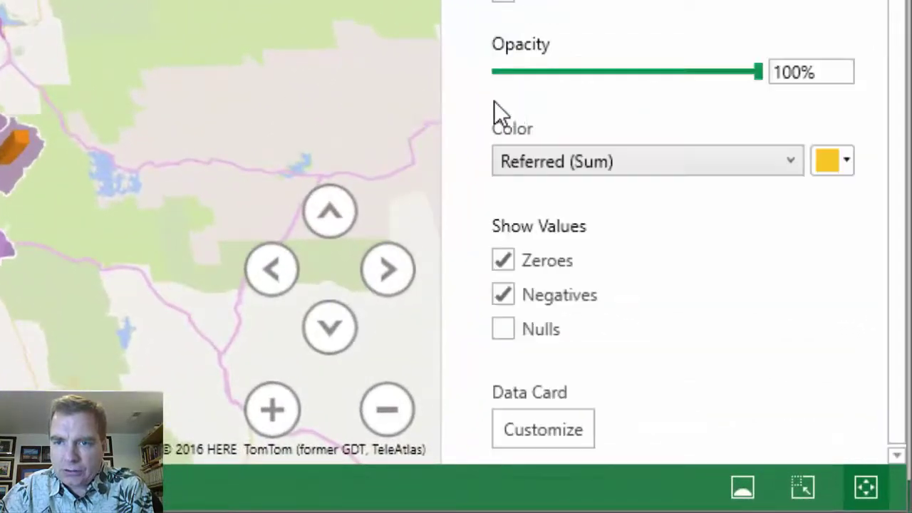
pyautogui.click(847, 160)
pyautogui.click(807, 192)
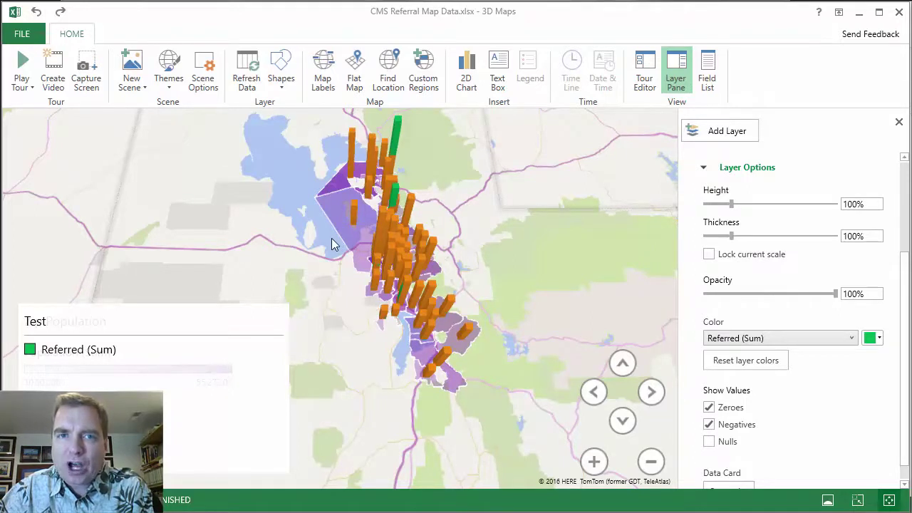
pyautogui.moveTo(344, 224)
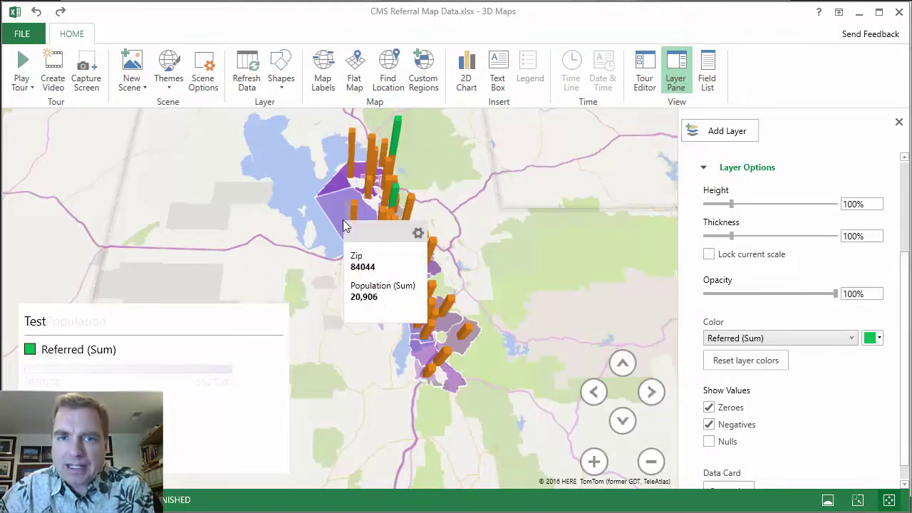